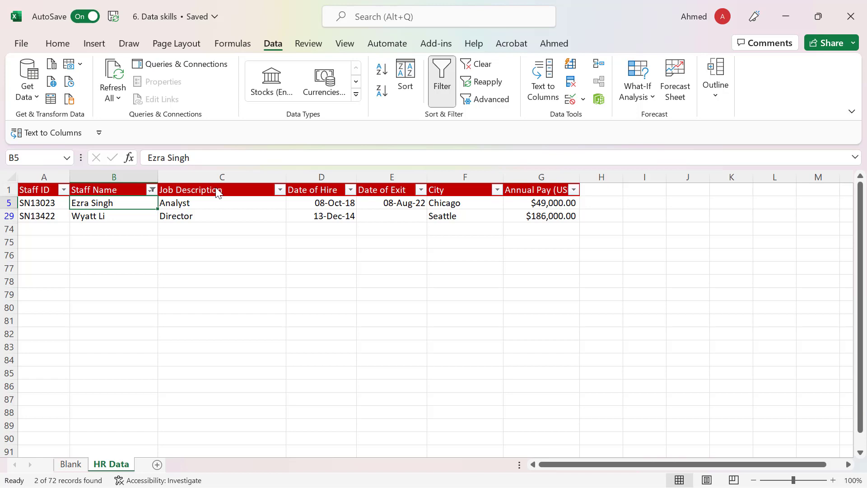
# - Filter the Staff Name column by color to show only names with the red font
pyautogui.click(152, 190)
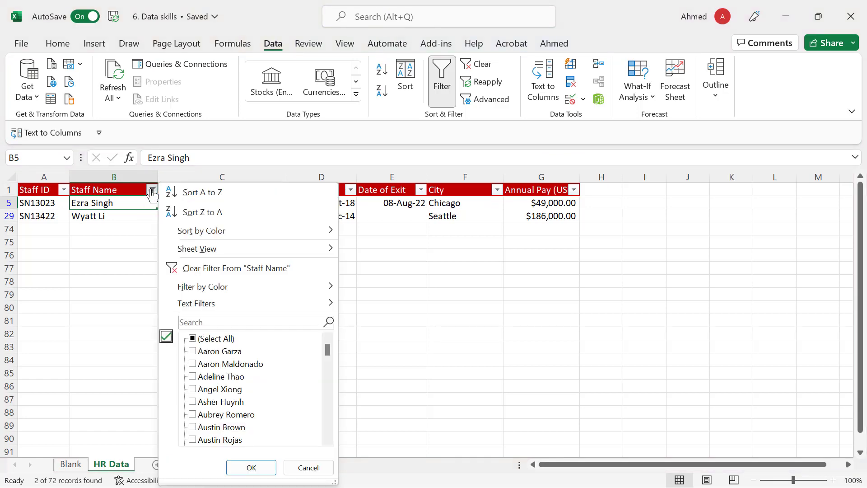
pyautogui.moveTo(223, 233)
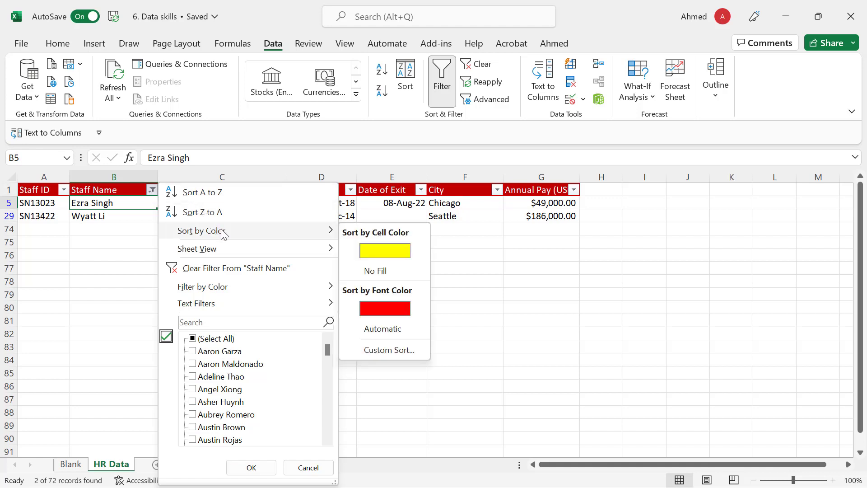
pyautogui.moveTo(207, 289)
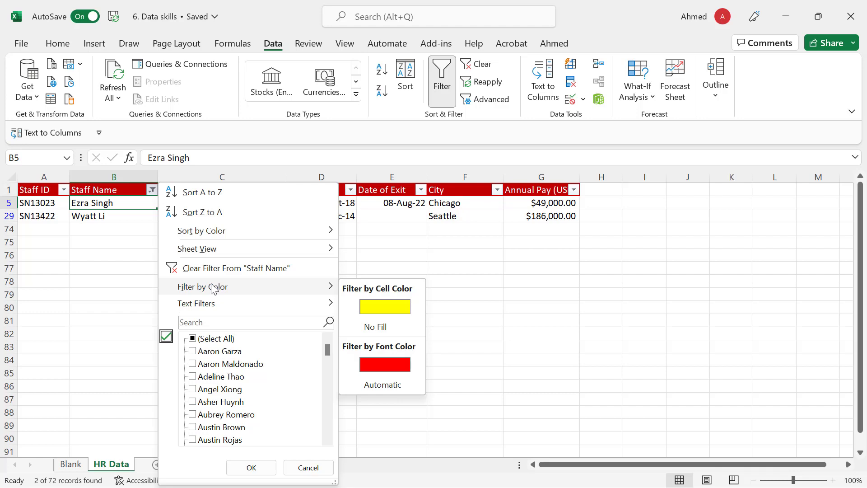
pyautogui.click(386, 365)
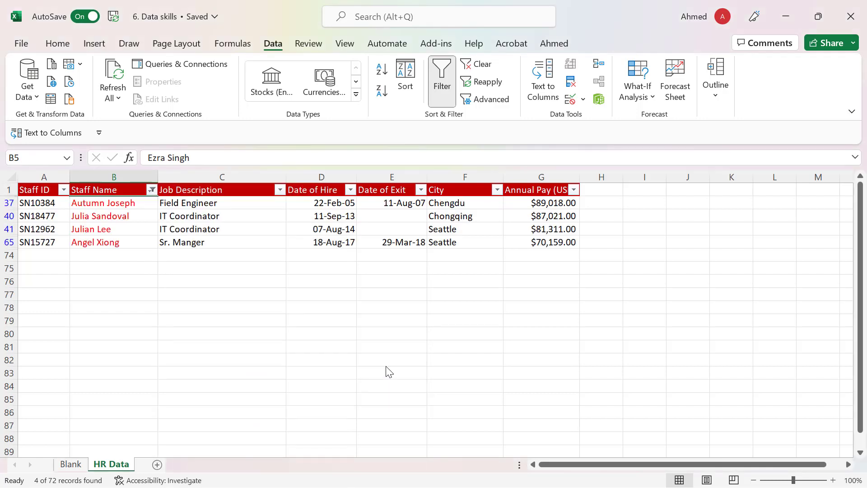
pyautogui.click(125, 221)
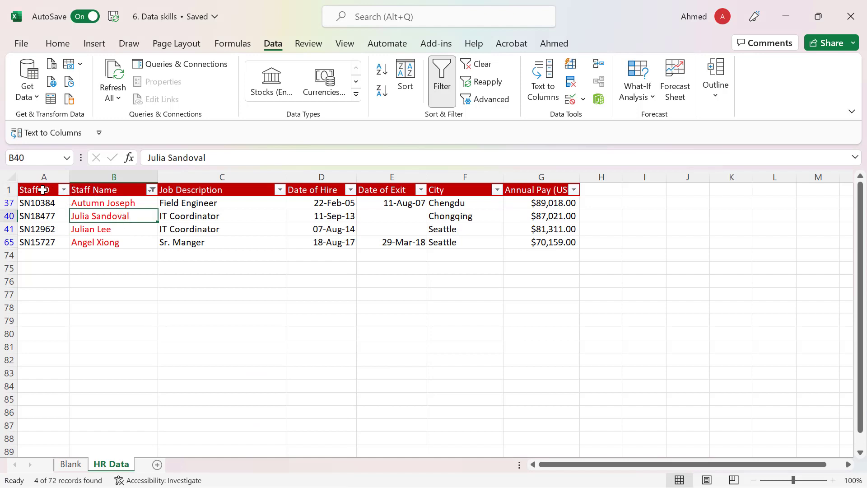
pyautogui.moveTo(41, 189); pyautogui.dragTo(150, 242)
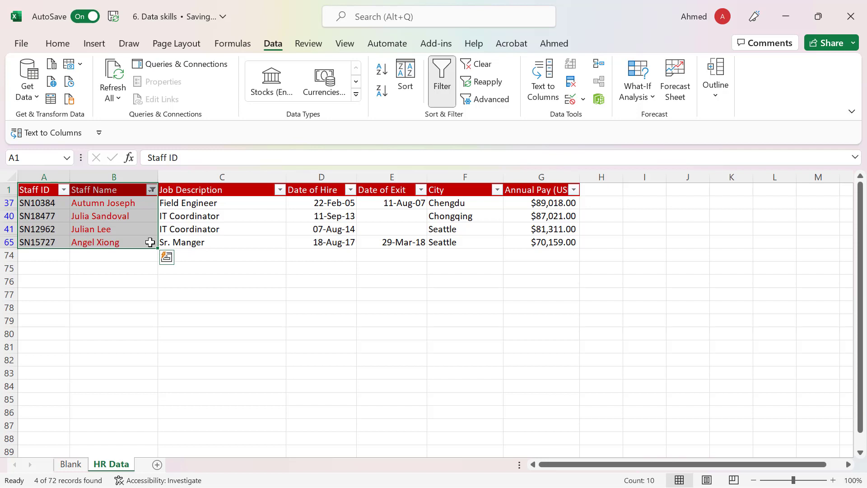
pyautogui.click(122, 216)
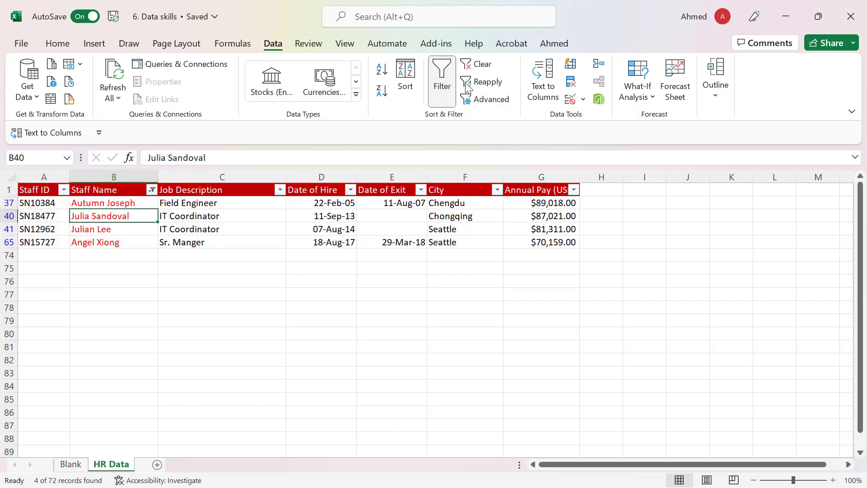
# - Clear the active Staff Name filter from the HR Data table
pyautogui.click(479, 64)
pyautogui.click(222, 214)
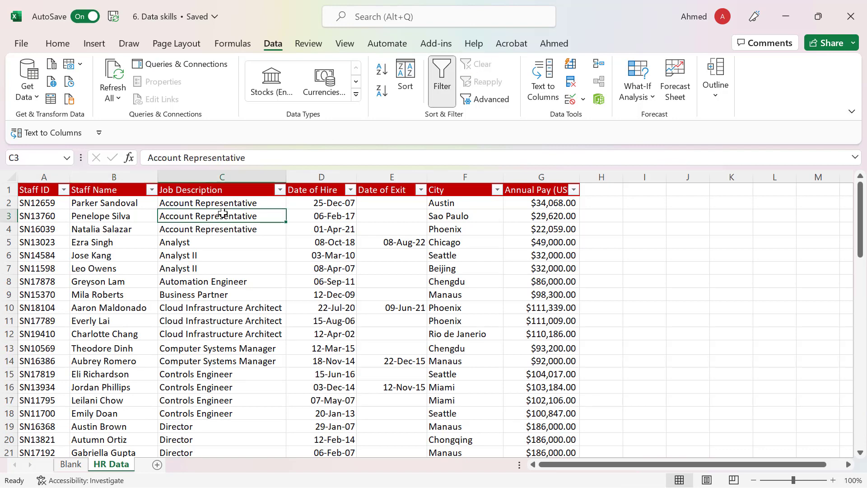
pyautogui.click(280, 190)
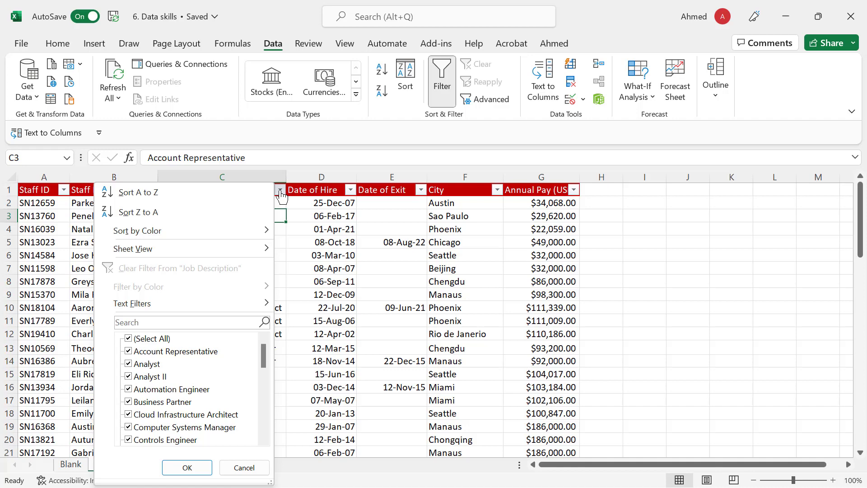
pyautogui.click(262, 200)
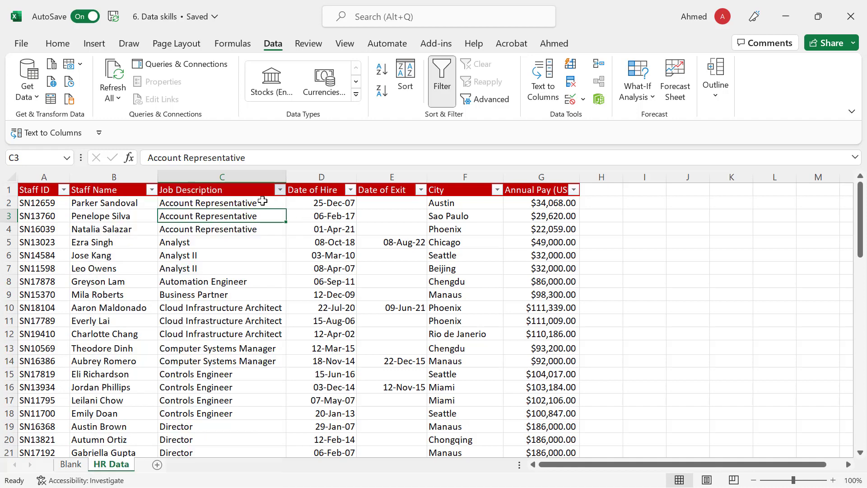
# - Filter the Job Description column for entries that begin with "Analyst" and select the matching job cells
pyautogui.click(202, 189)
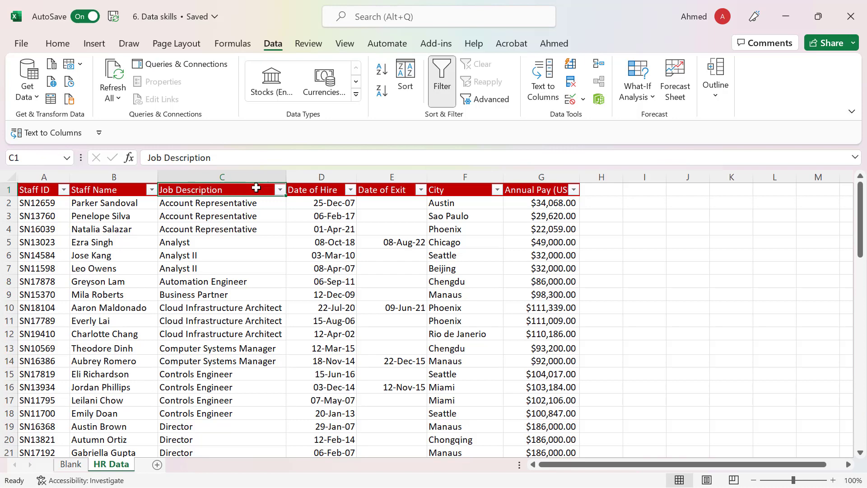
pyautogui.click(280, 190)
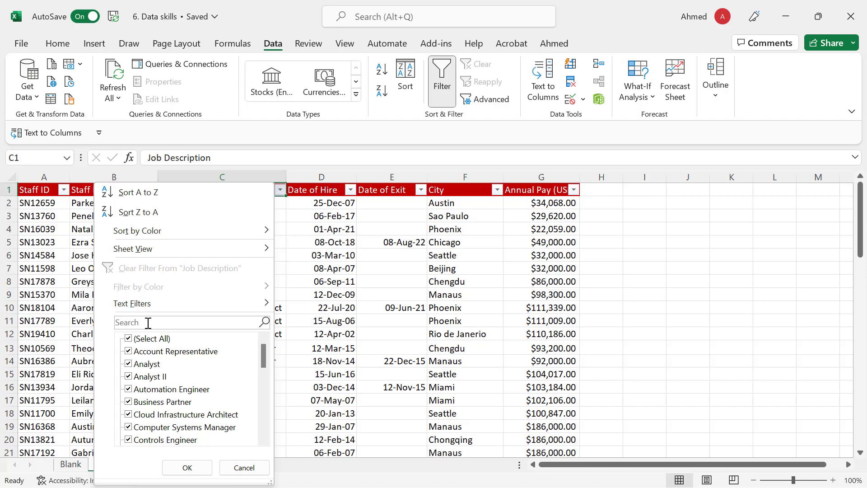
pyautogui.moveTo(133, 307)
pyautogui.moveTo(206, 310)
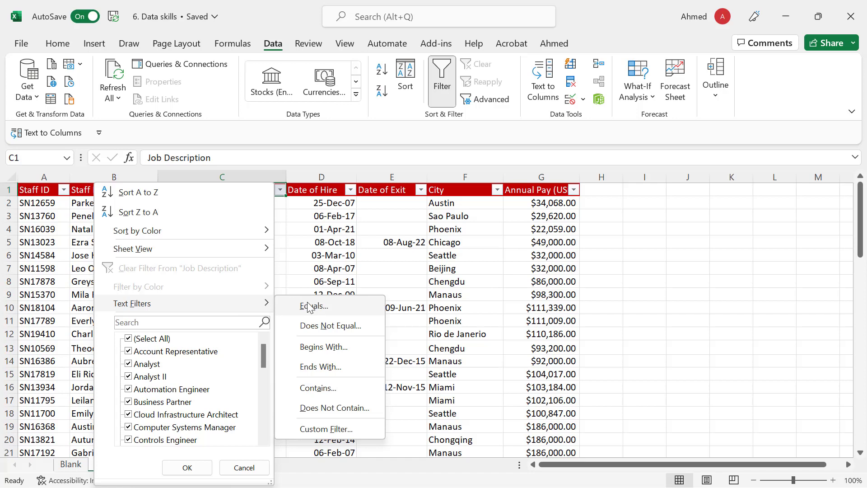
pyautogui.click(319, 350)
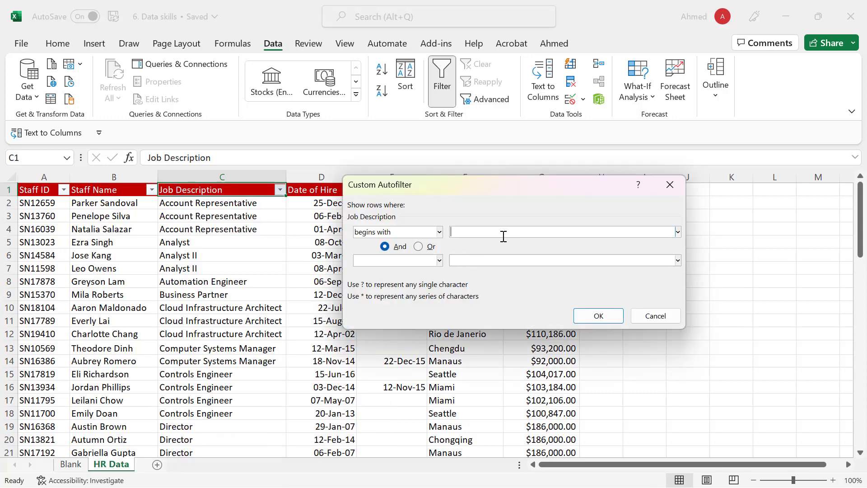
pyautogui.write('Analyst')
pyautogui.click(594, 317)
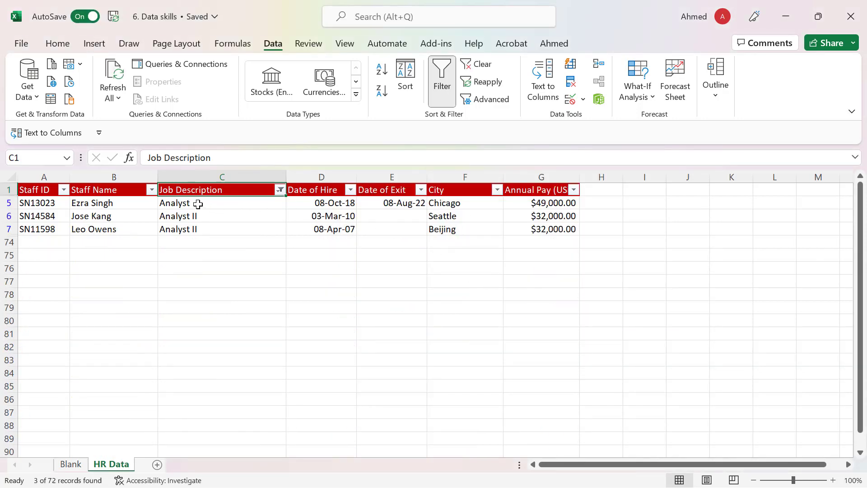
pyautogui.moveTo(196, 203); pyautogui.dragTo(198, 228)
# - Clear the Job Description filter and review the text filter conditions offered for that column
pyautogui.click(477, 63)
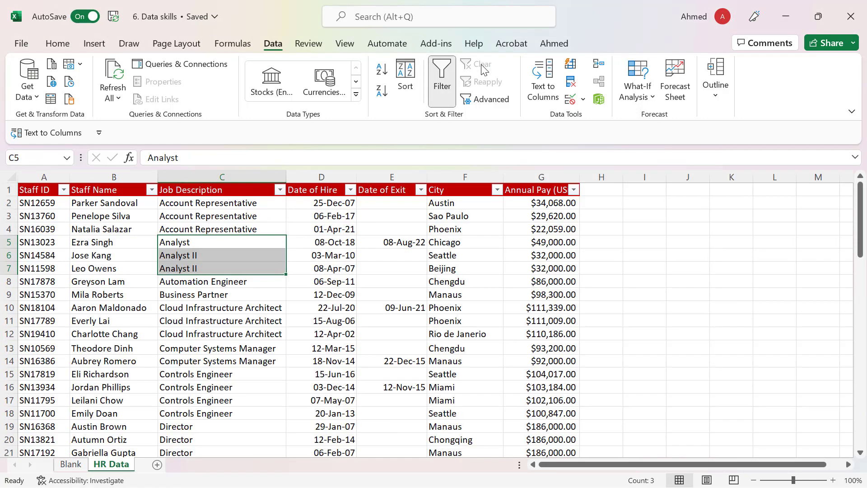
pyautogui.click(223, 190)
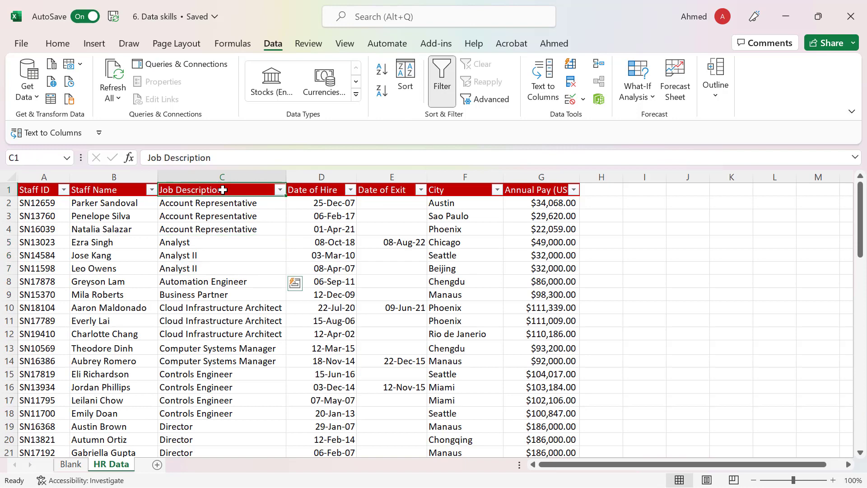
pyautogui.click(279, 191)
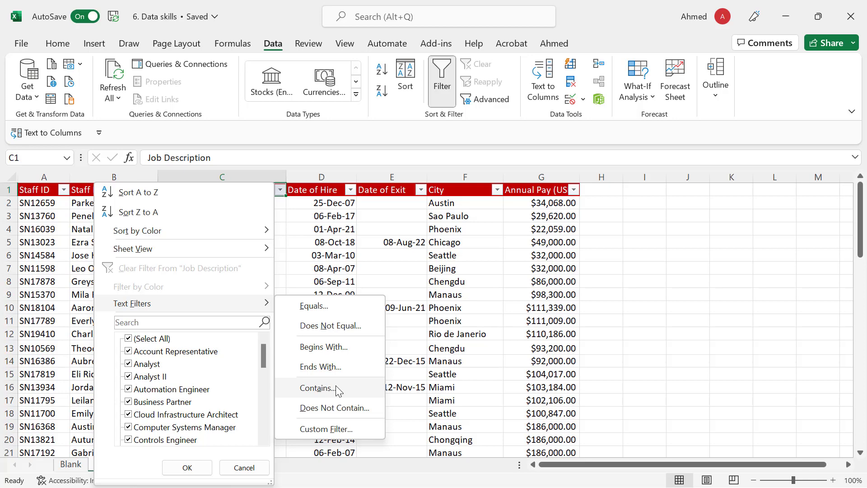
pyautogui.press('Escape')
# - Review the date filter conditions offered for the Date of Hire column without applying one
pyautogui.click(326, 244)
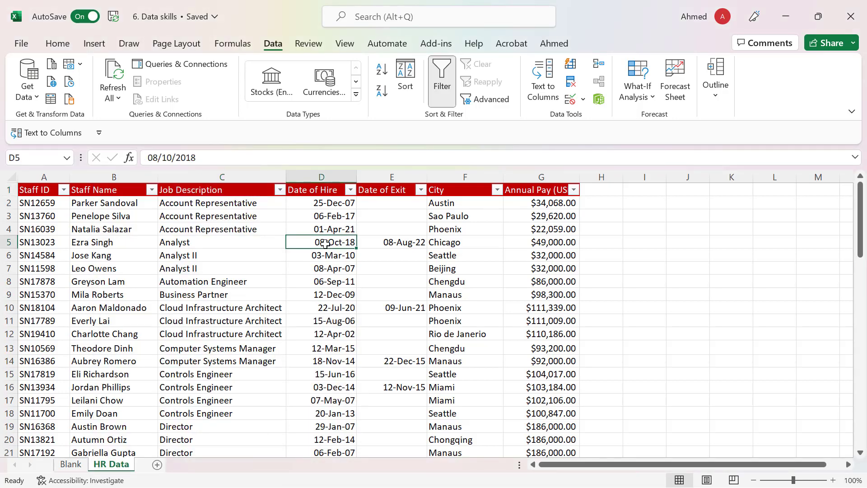
pyautogui.click(319, 190)
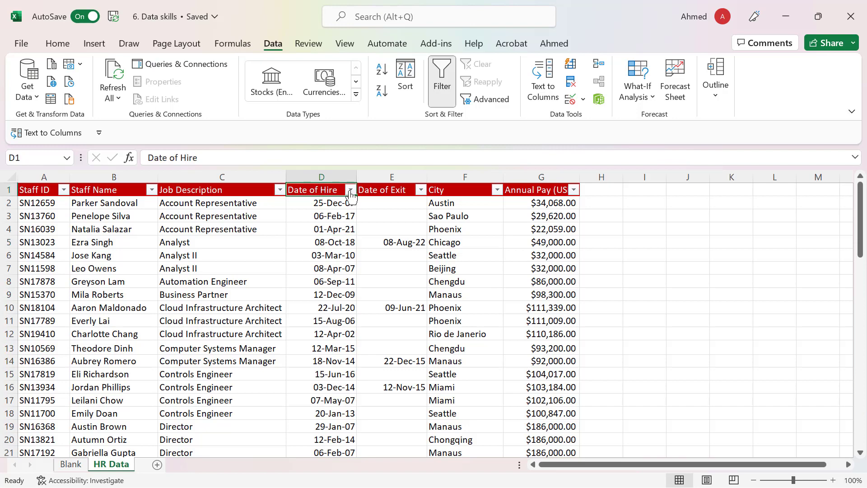
pyautogui.click(350, 190)
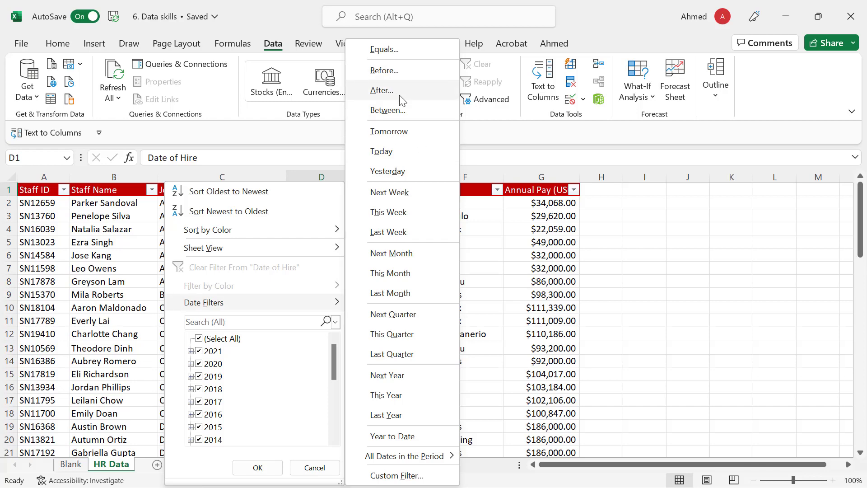
pyautogui.press('Escape')
pyautogui.press('Escape')
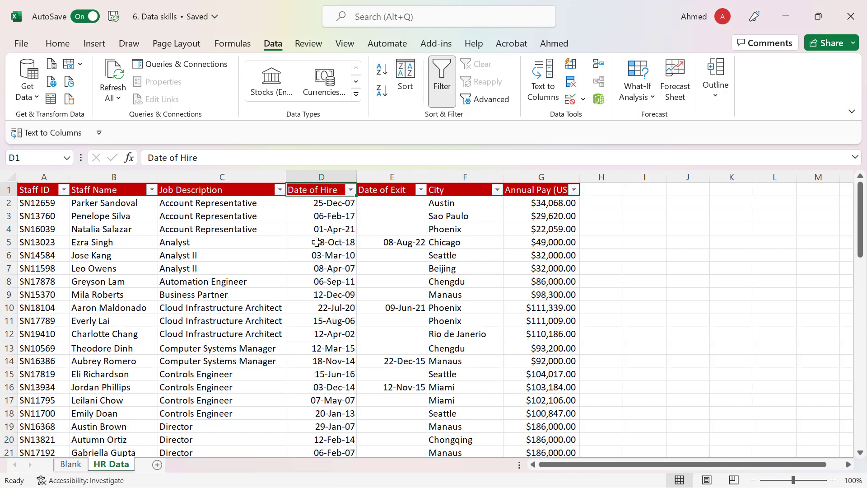
# - Start an "is after" custom date filter on the Date of Hire column with 18/02/2021 as its date
pyautogui.click(330, 243)
pyautogui.click(325, 191)
pyautogui.click(350, 190)
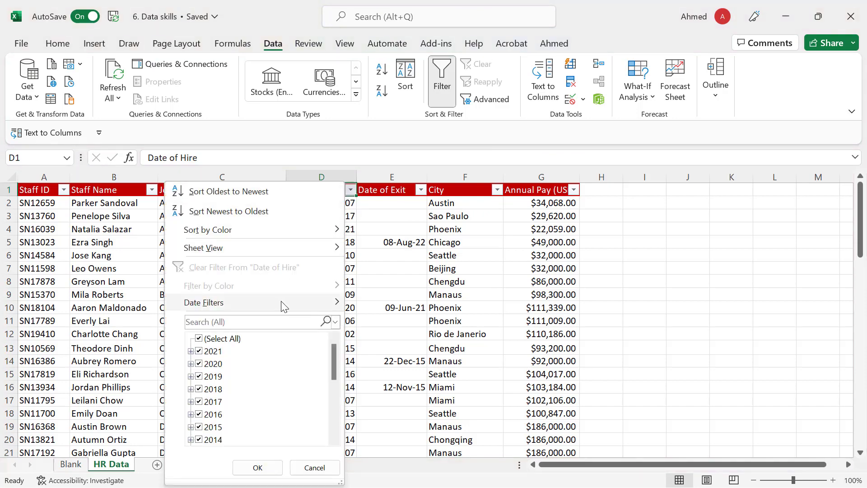
pyautogui.moveTo(284, 307)
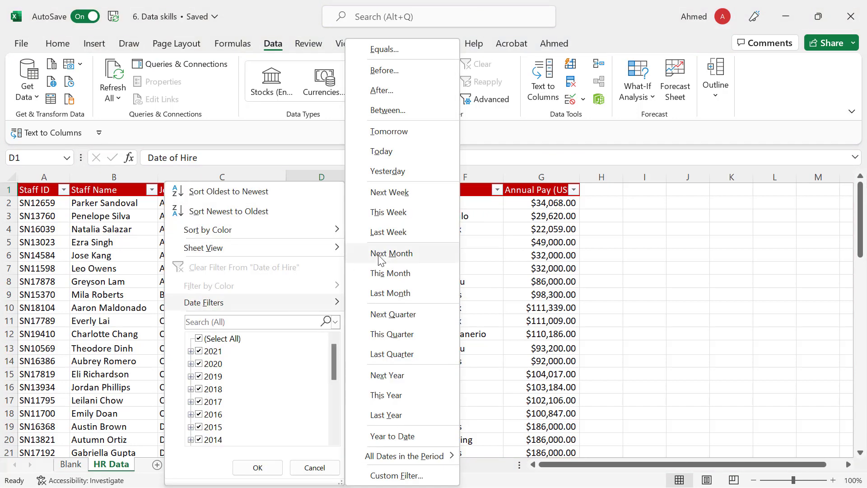
pyautogui.click(391, 92)
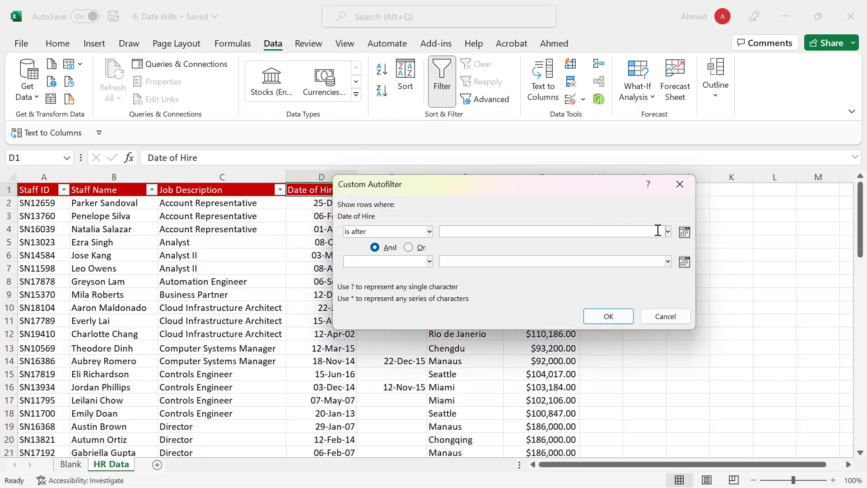
pyautogui.click(684, 232)
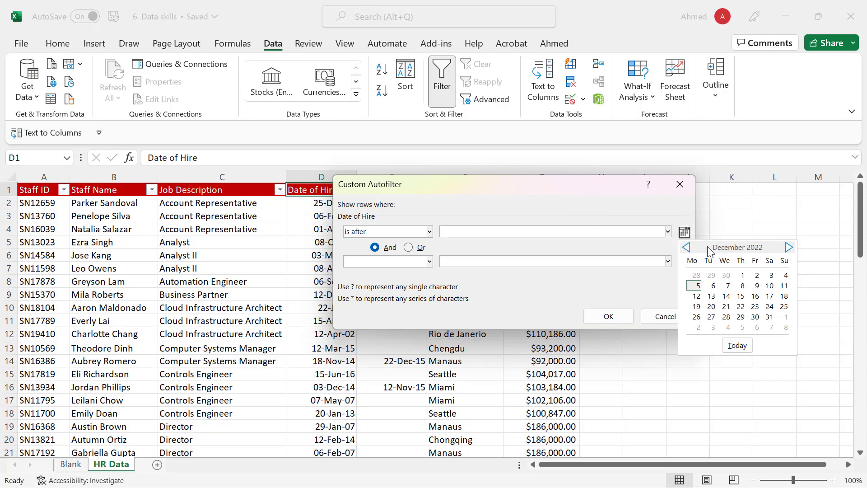
pyautogui.click(687, 248)
pyautogui.click(686, 247)
pyautogui.click(686, 248)
pyautogui.click(686, 247)
pyautogui.click(686, 248)
pyautogui.click(687, 248)
pyautogui.click(686, 247)
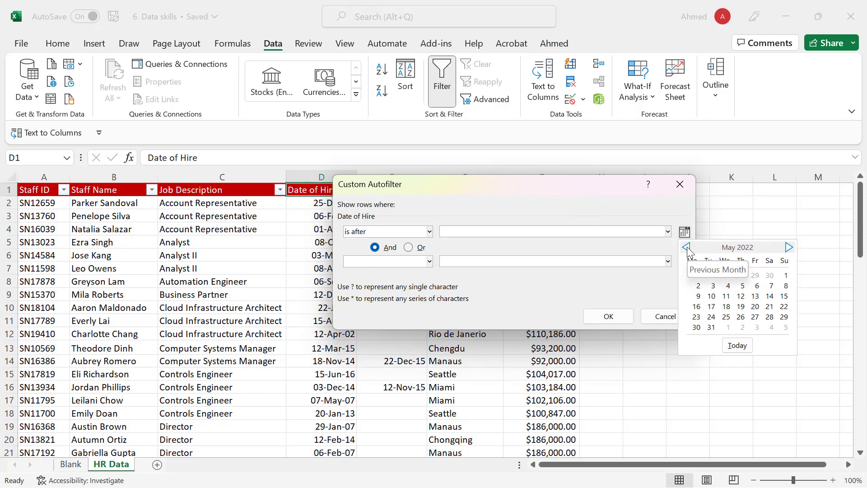
pyautogui.click(687, 248)
pyautogui.click(687, 248)
pyautogui.click(686, 248)
pyautogui.click(687, 248)
pyautogui.click(686, 248)
pyautogui.click(687, 247)
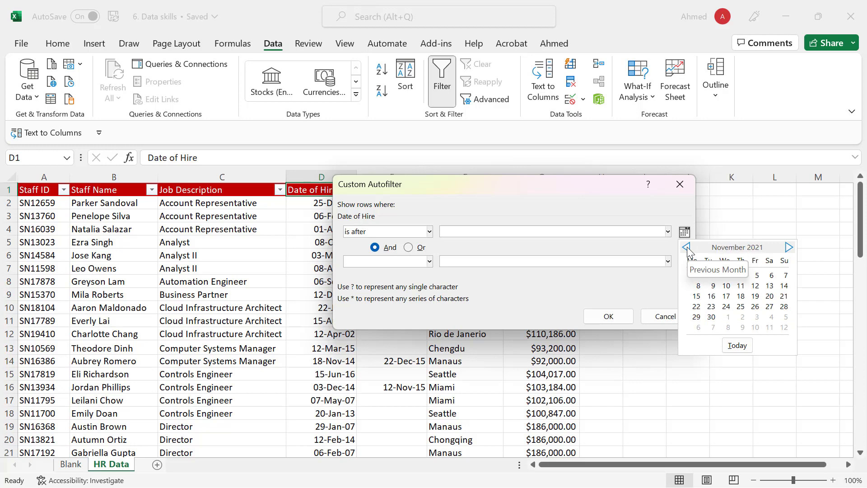
pyautogui.click(687, 248)
pyautogui.click(686, 248)
pyautogui.click(686, 247)
pyautogui.click(686, 247)
pyautogui.click(687, 248)
pyautogui.click(687, 249)
pyautogui.click(687, 248)
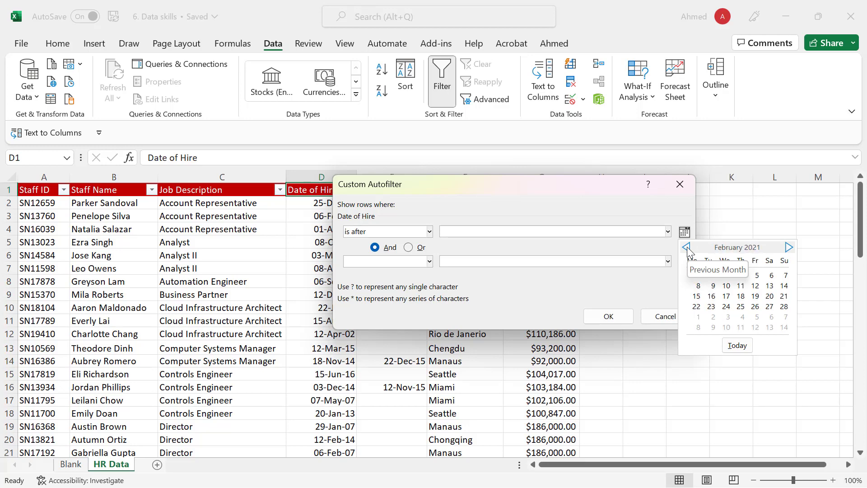
pyautogui.click(741, 296)
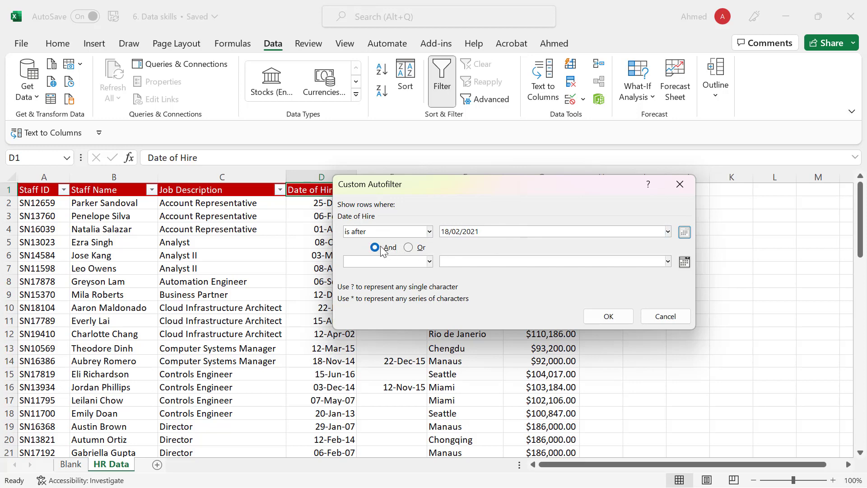
# - Add a second Date of Hire condition, "is before" 05/12/2022, combined with And, and apply the filter
pyautogui.click(429, 262)
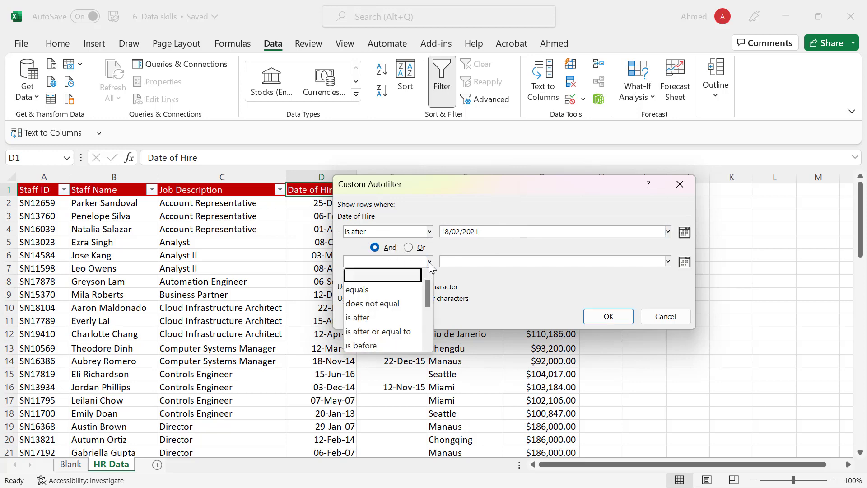
pyautogui.click(367, 345)
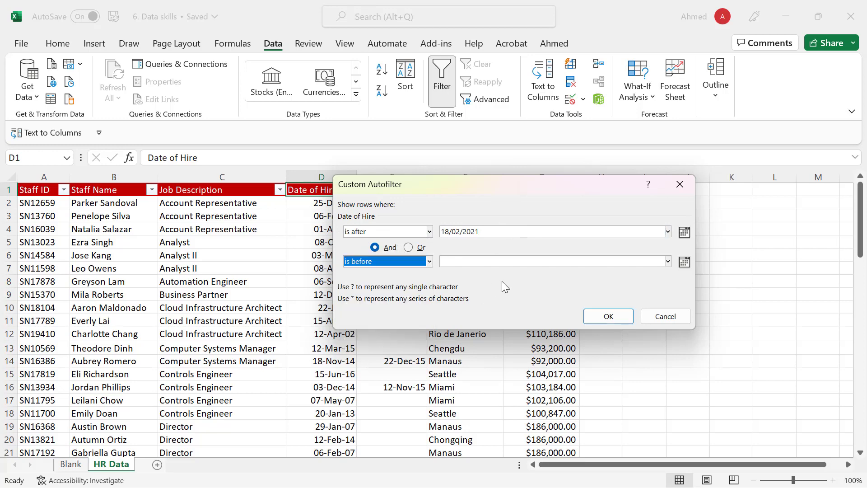
pyautogui.click(685, 262)
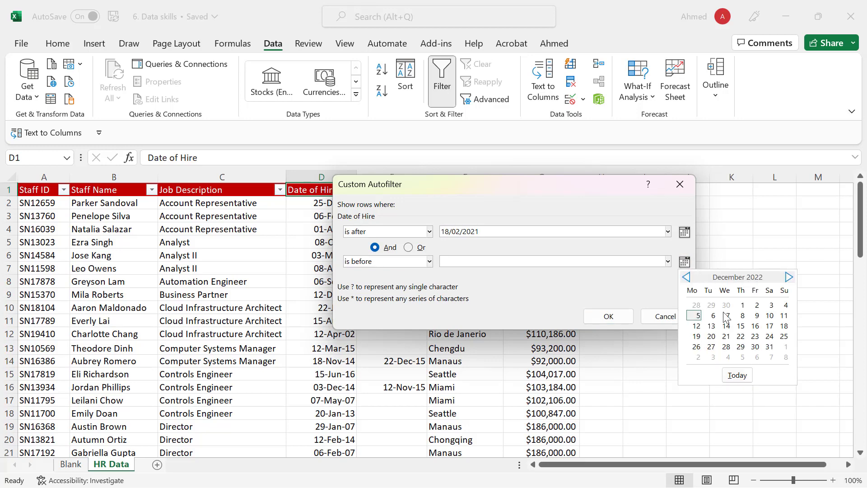
pyautogui.click(699, 316)
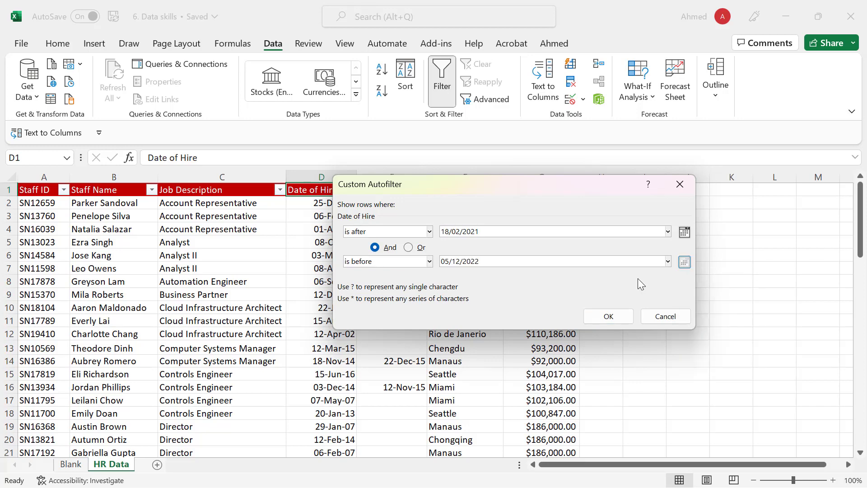
pyautogui.click(609, 316)
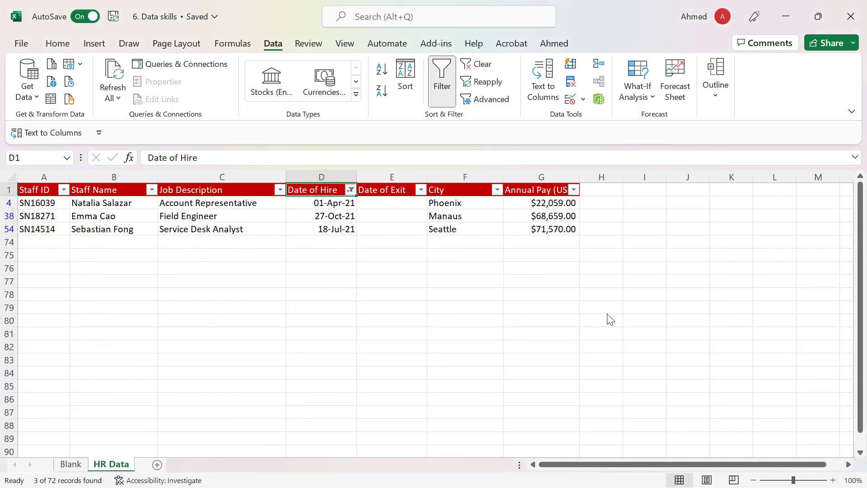
# - Clear the Date of Hire filter and look over the filter options of the Job Description column
pyautogui.click(475, 63)
pyautogui.click(199, 218)
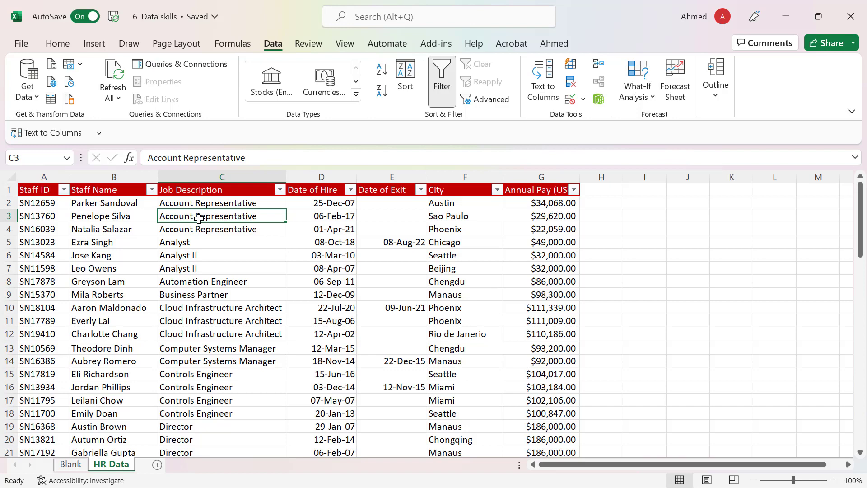
pyautogui.click(280, 190)
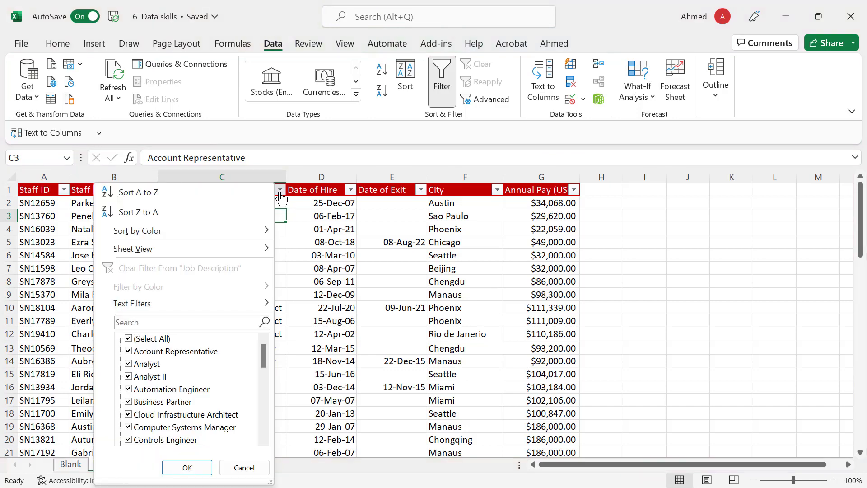
pyautogui.click(336, 242)
# - Review the date filter conditions of the Date of Hire column again and leave them without applying any
pyautogui.click(352, 193)
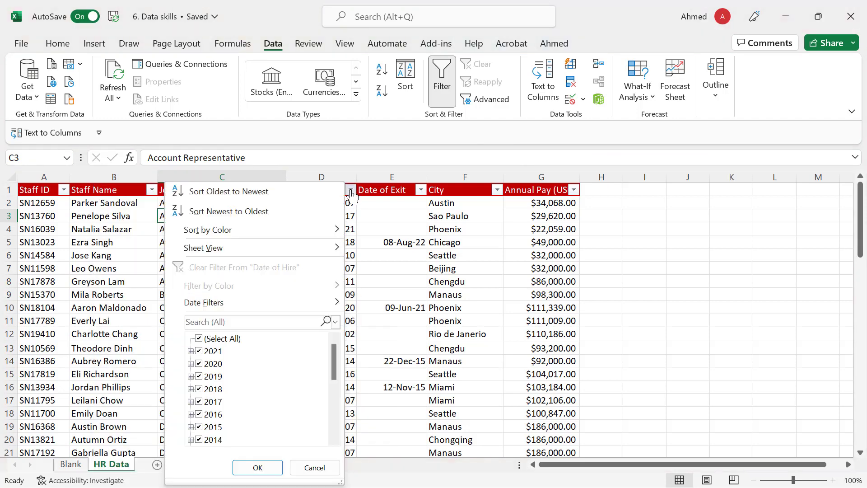
pyautogui.moveTo(283, 301)
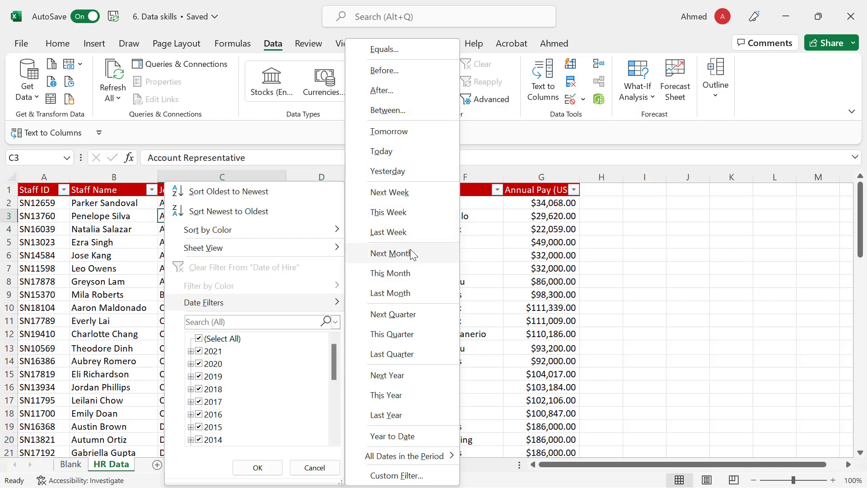
pyautogui.press('Escape')
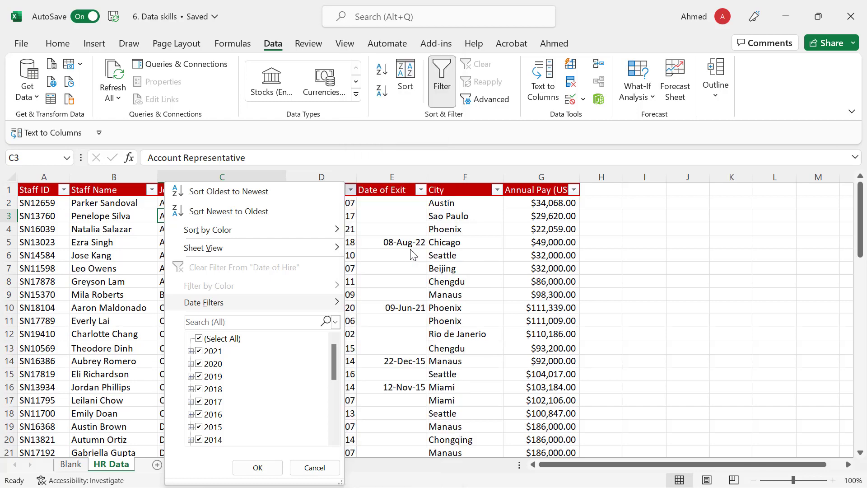
pyautogui.press('Escape')
# - Filter the Annual Pay (USD) column with a Top 10 number filter set to the top 5 items
pyautogui.click(544, 215)
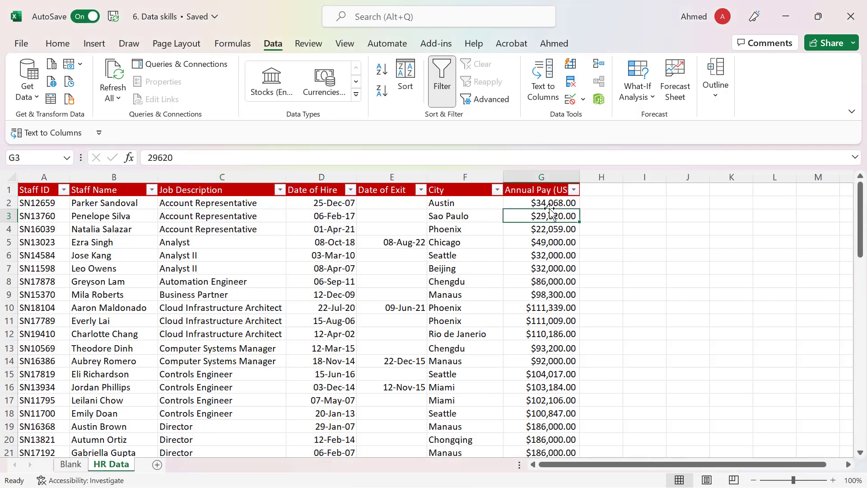
pyautogui.click(574, 190)
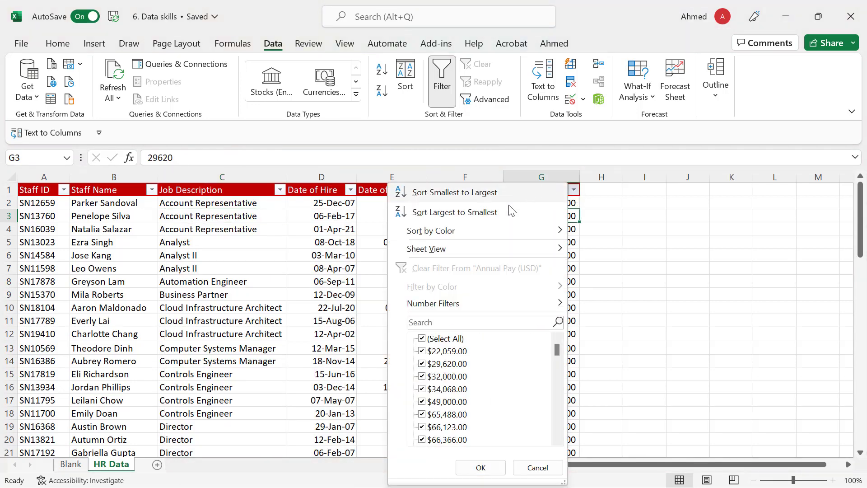
pyautogui.moveTo(474, 311)
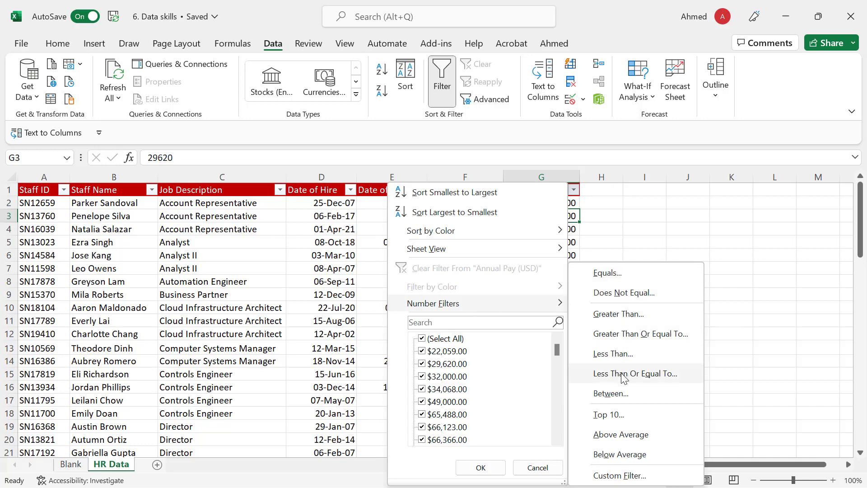
pyautogui.click(607, 418)
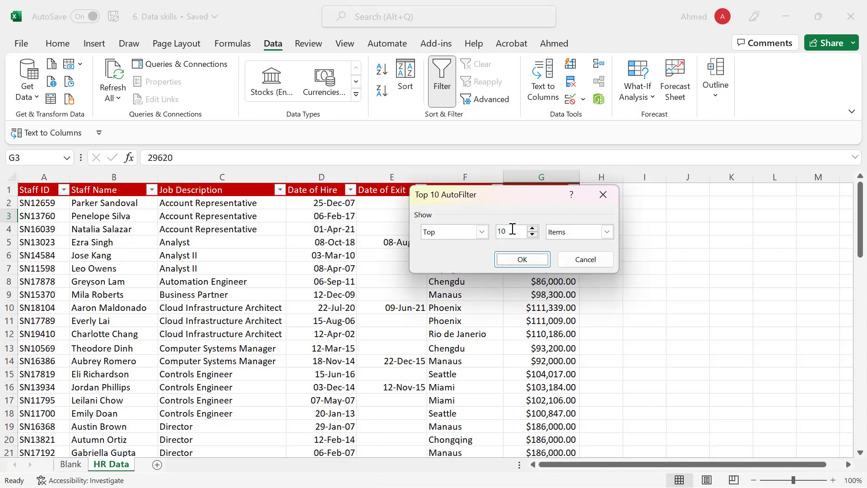
pyautogui.moveTo(512, 229); pyautogui.dragTo(494, 230)
pyautogui.write('5')
pyautogui.click(528, 262)
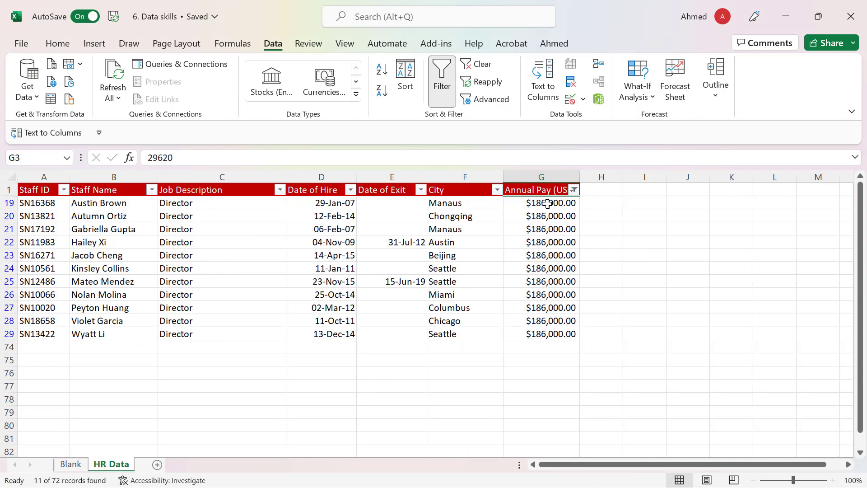
# - Examine the filtered Annual Pay (USD) values by selecting them, finishing on the column's header cell
pyautogui.moveTo(549, 203); pyautogui.dragTo(548, 333)
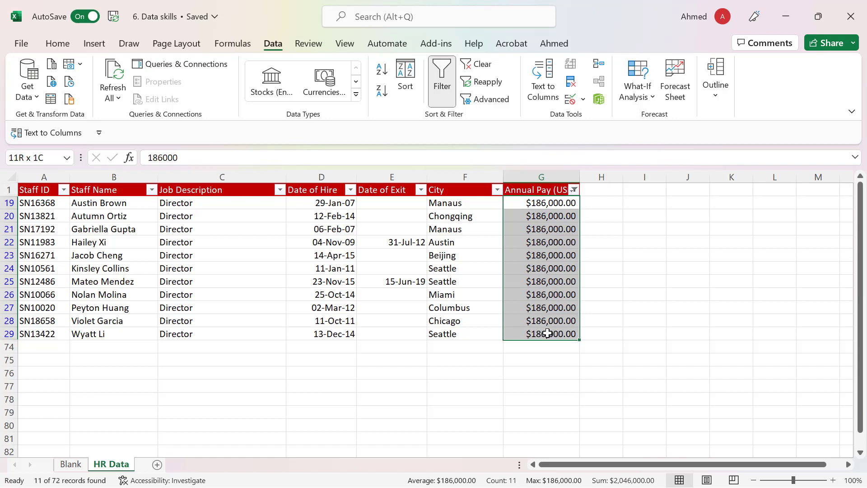
pyautogui.click(542, 203)
pyautogui.moveTo(541, 203); pyautogui.dragTo(542, 257)
pyautogui.click(529, 190)
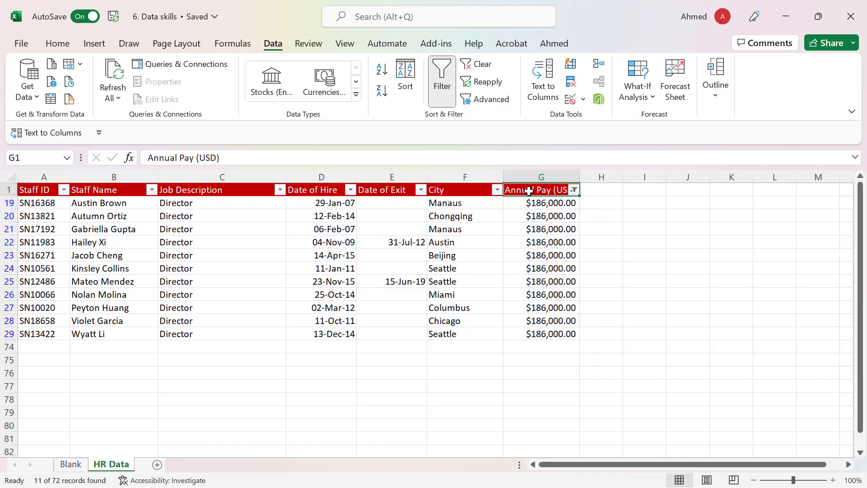